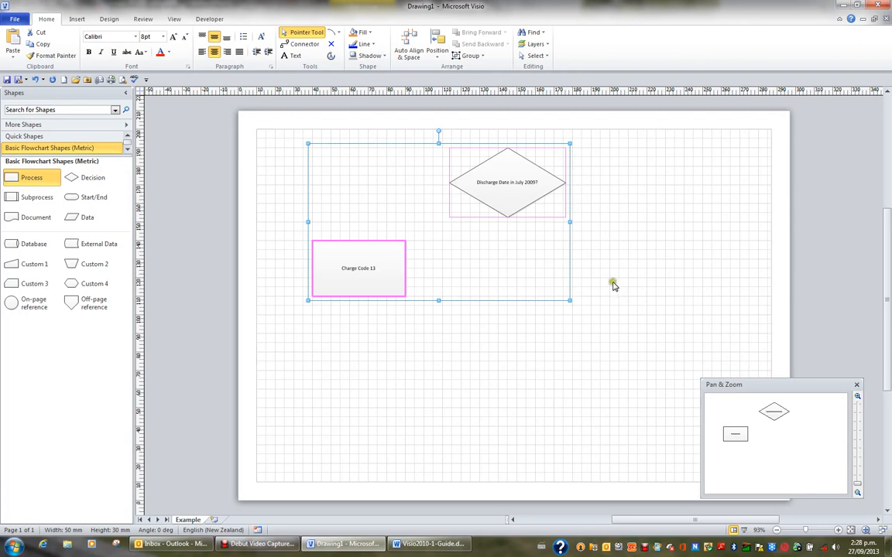
# Select all shapes on the page with Select All and clear the selection.
pyautogui.click(616, 284)
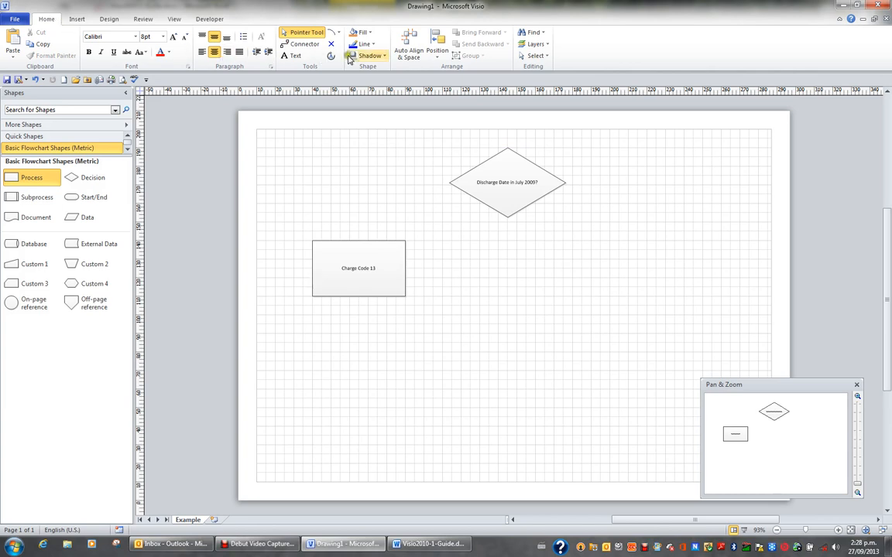
pyautogui.click(536, 57)
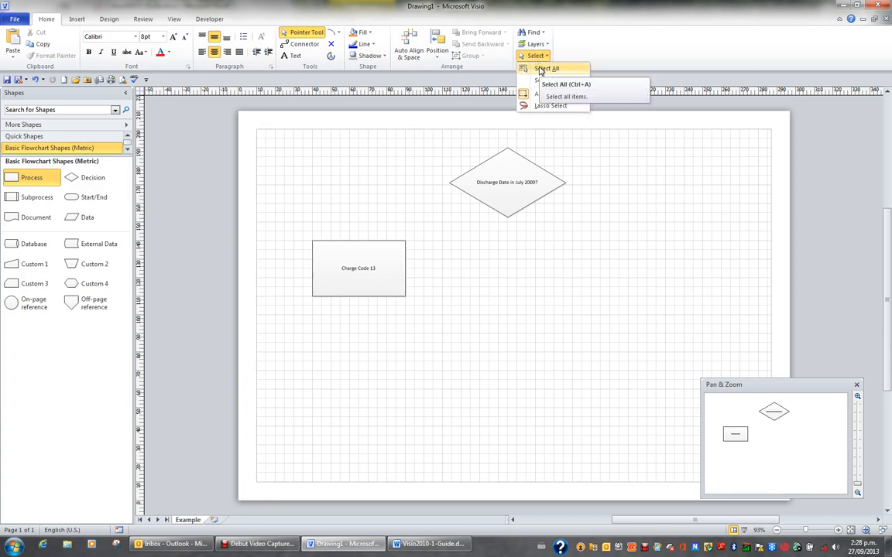
pyautogui.click(546, 68)
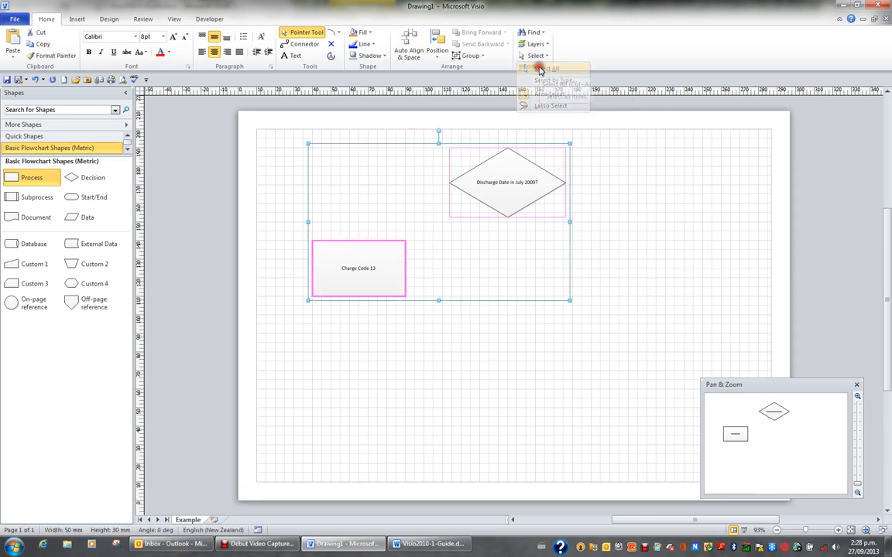
pyautogui.click(694, 180)
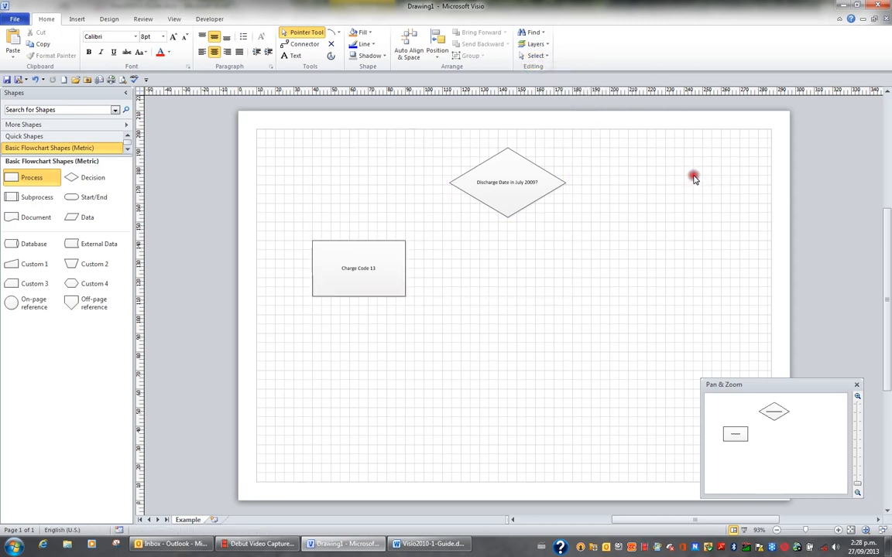
# Area-select the decision and process shapes by enclosing both in a selection box, and clear the selection.
pyautogui.click(546, 57)
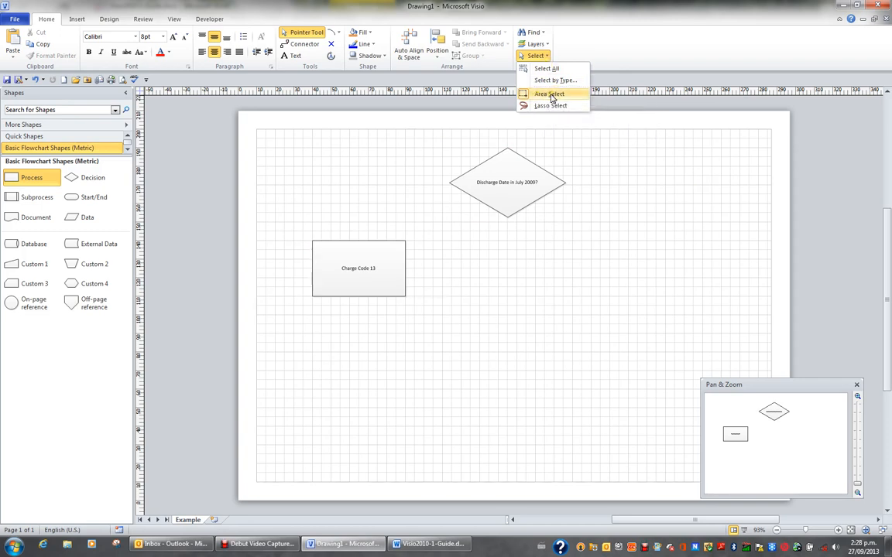
pyautogui.click(586, 163)
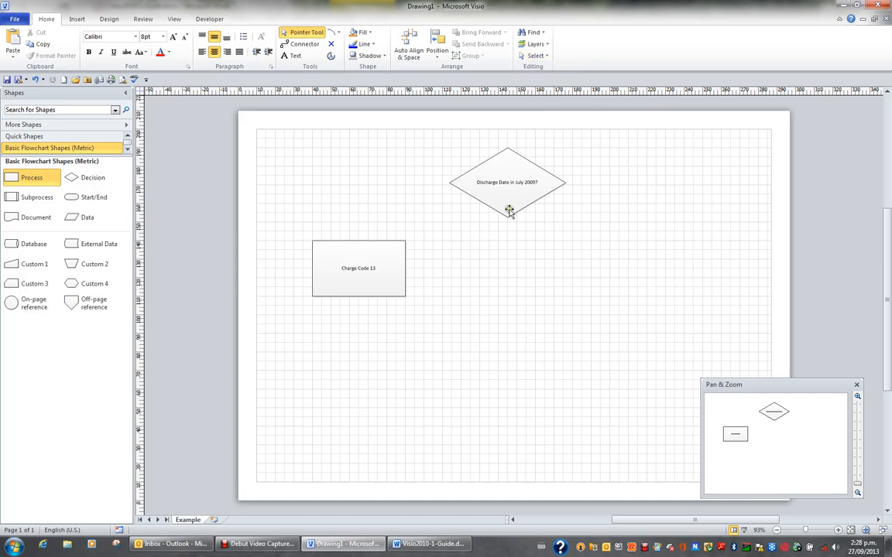
pyautogui.moveTo(276, 135); pyautogui.dragTo(593, 308)
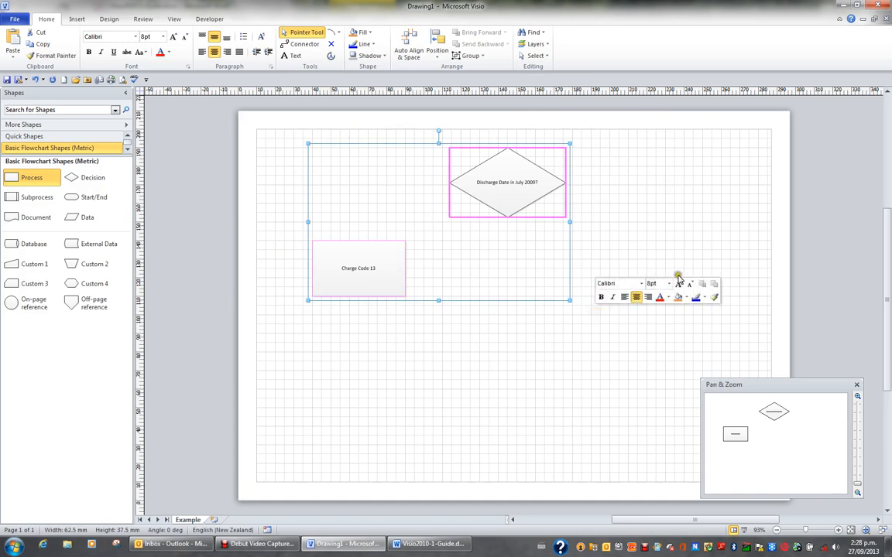
pyautogui.click(650, 209)
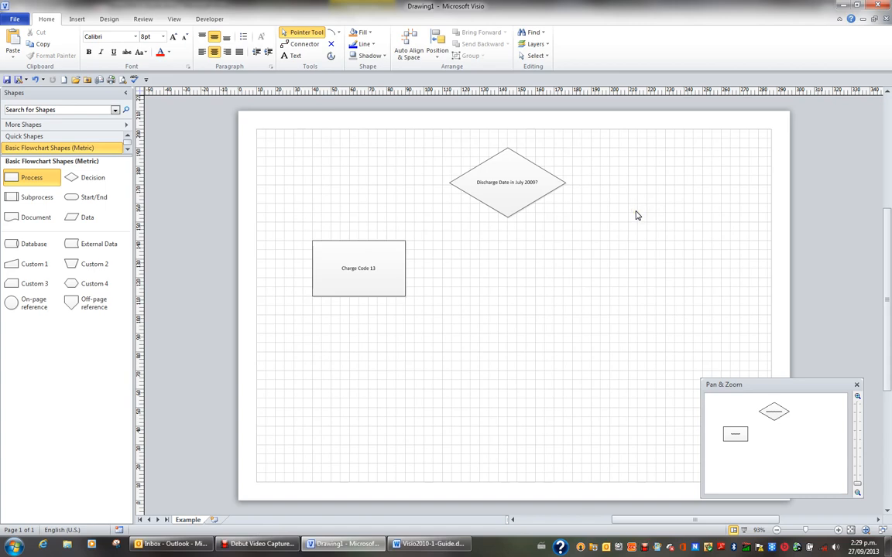
pyautogui.click(635, 215)
# Select the decision and process shapes together and set their text to Arial, 12 pt.
pyautogui.click(532, 184)
pyautogui.keyDown('shift'); pyautogui.click(373, 256); pyautogui.keyUp('shift')
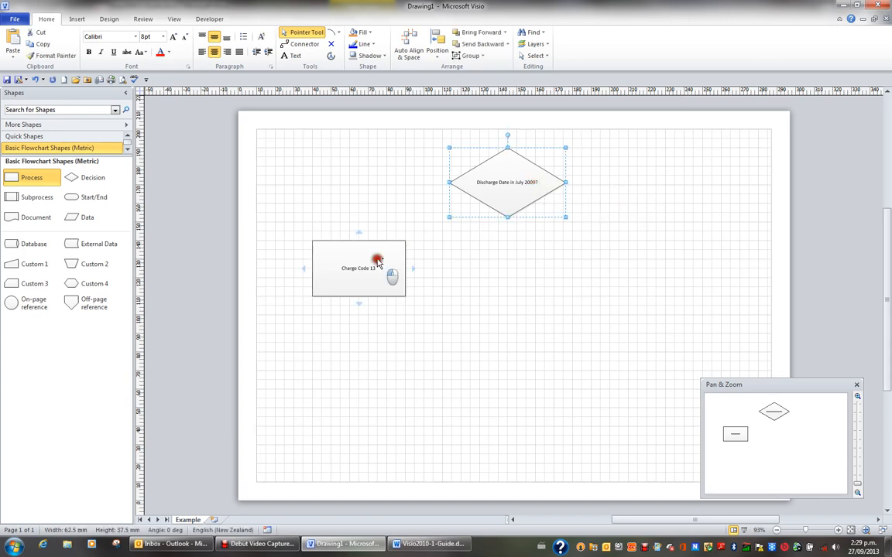
pyautogui.click(606, 285)
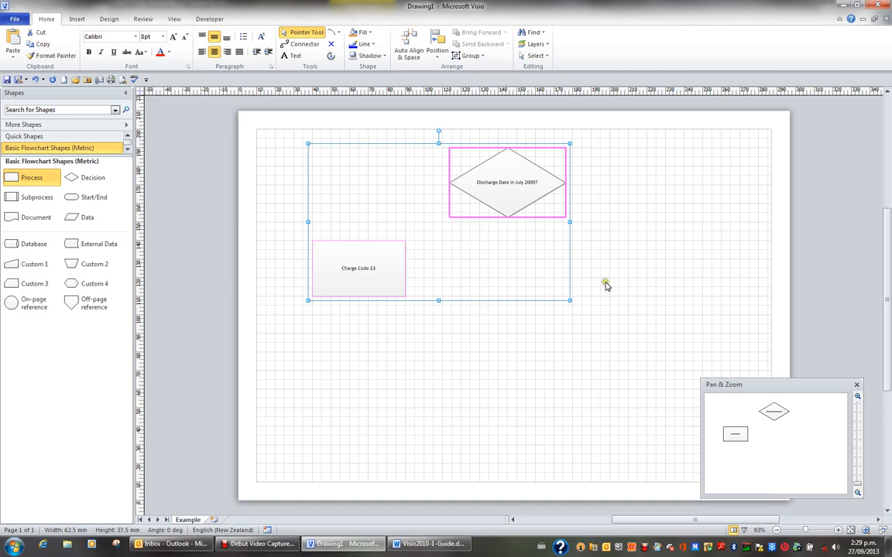
pyautogui.click(606, 285)
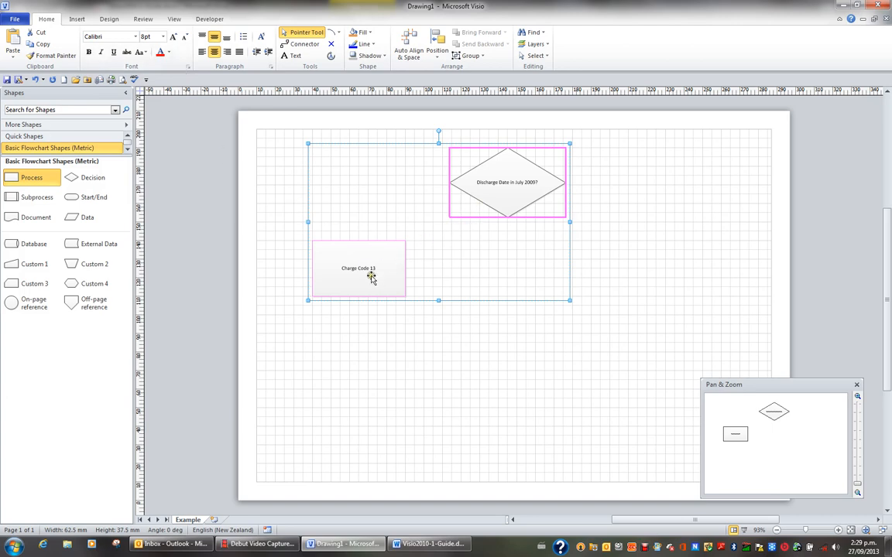
pyautogui.click(136, 37)
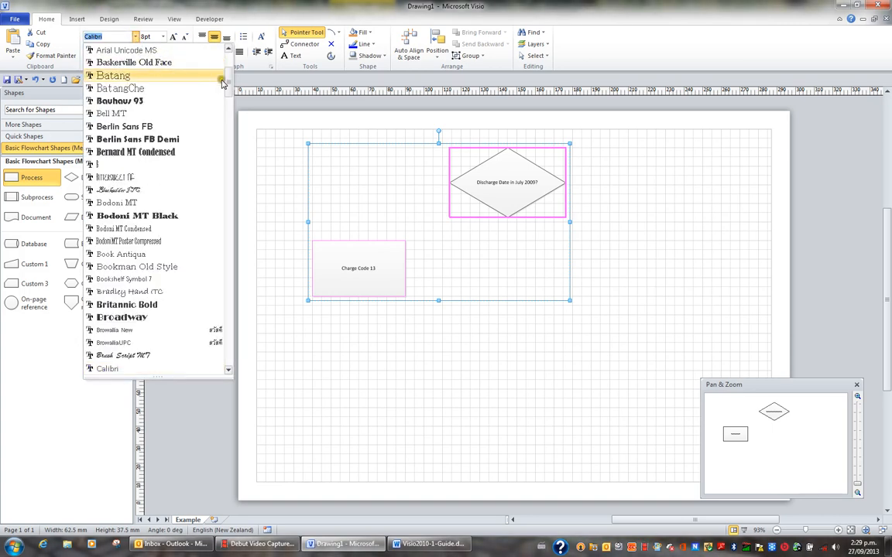
pyautogui.scroll(3, 215, 82)
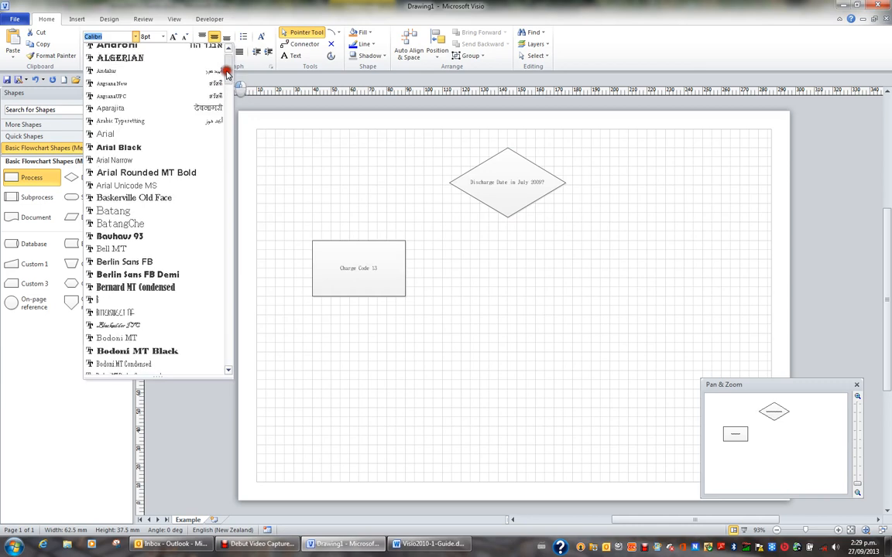
pyautogui.click(155, 135)
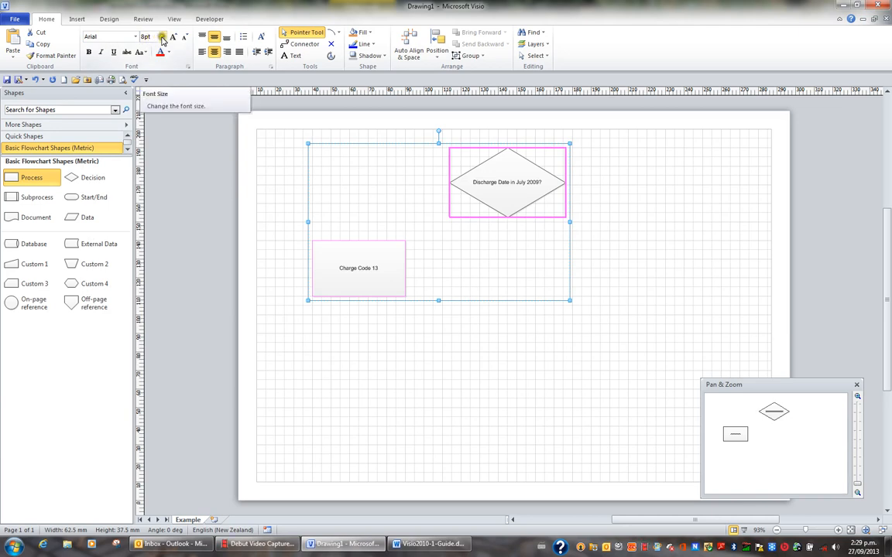
pyautogui.click(164, 37)
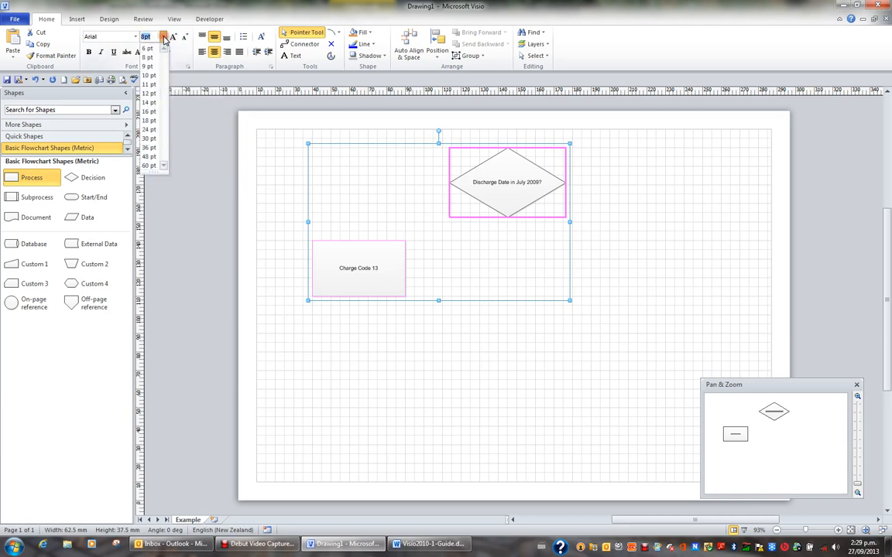
pyautogui.click(151, 94)
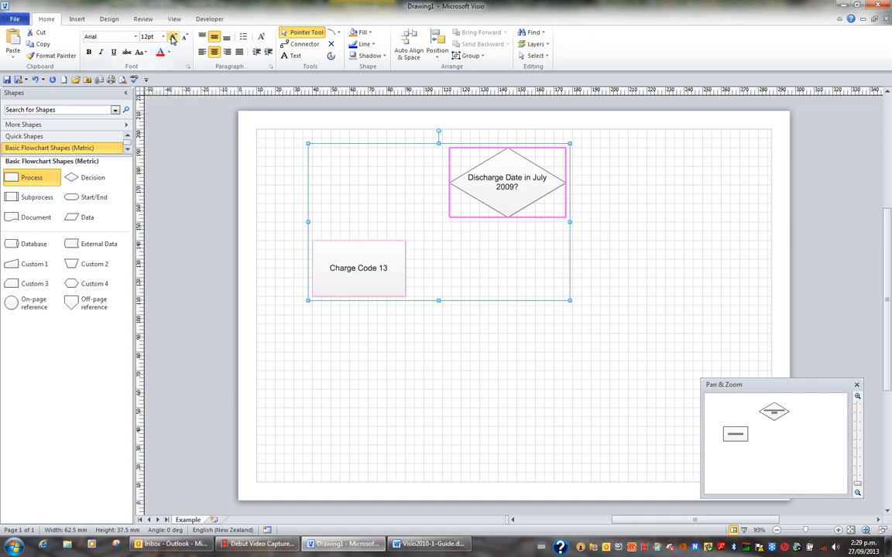
# Increase both shapes' text size stepwise to 24 pt and decrease it back to 12 pt.
pyautogui.click(172, 37)
pyautogui.click(173, 36)
pyautogui.click(173, 37)
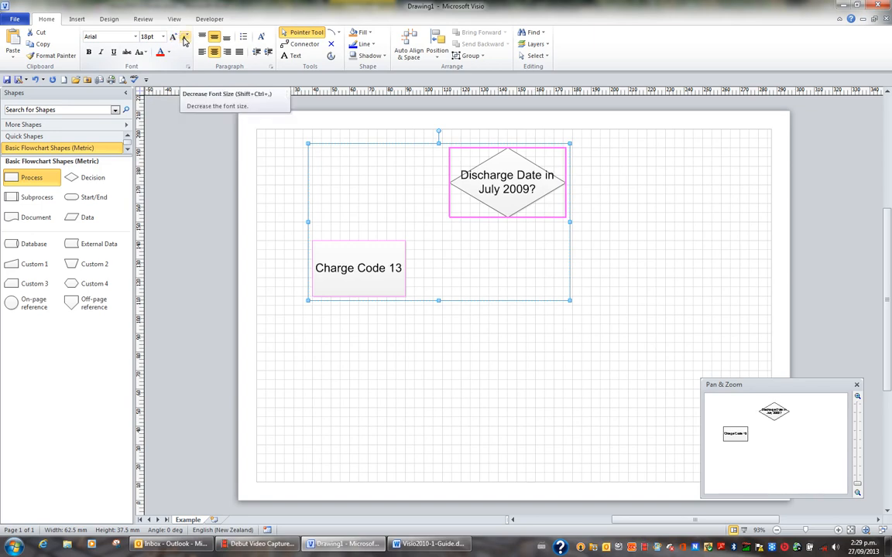
pyautogui.click(173, 37)
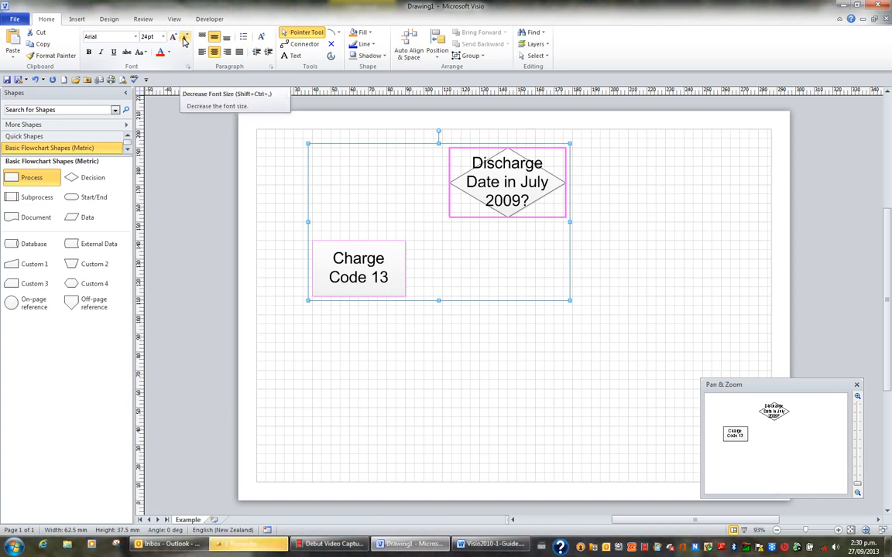
pyautogui.click(185, 39)
pyautogui.click(185, 39)
pyautogui.click(185, 39)
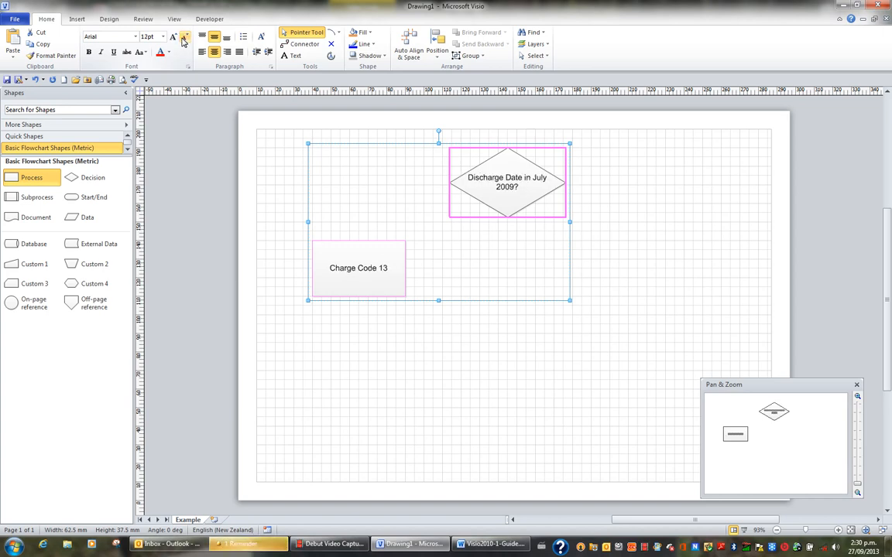
# Try bold and italic formatting on both shapes' text, turning each off again.
pyautogui.click(90, 53)
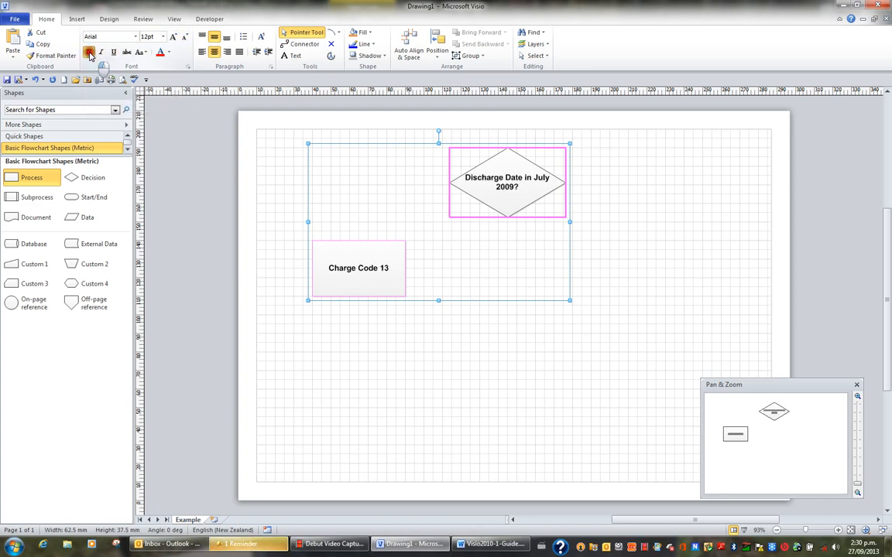
pyautogui.click(90, 52)
pyautogui.click(101, 53)
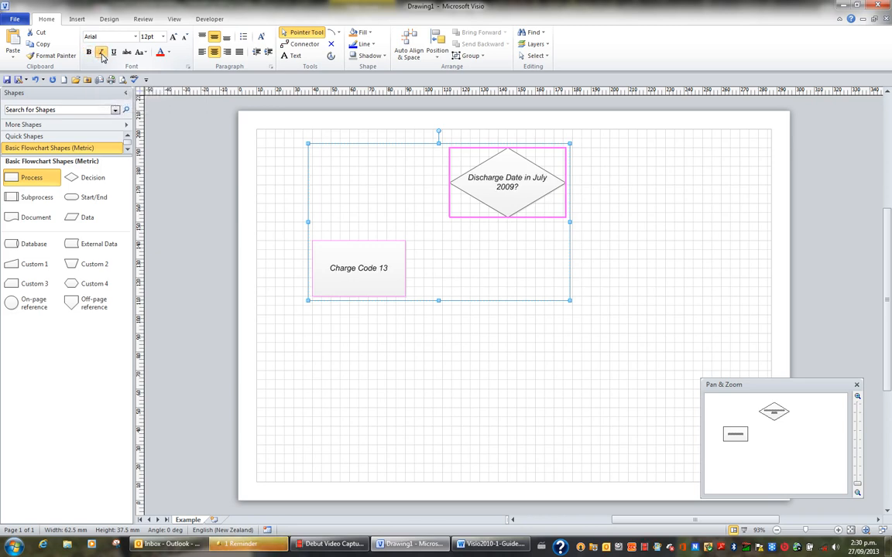
pyautogui.click(102, 53)
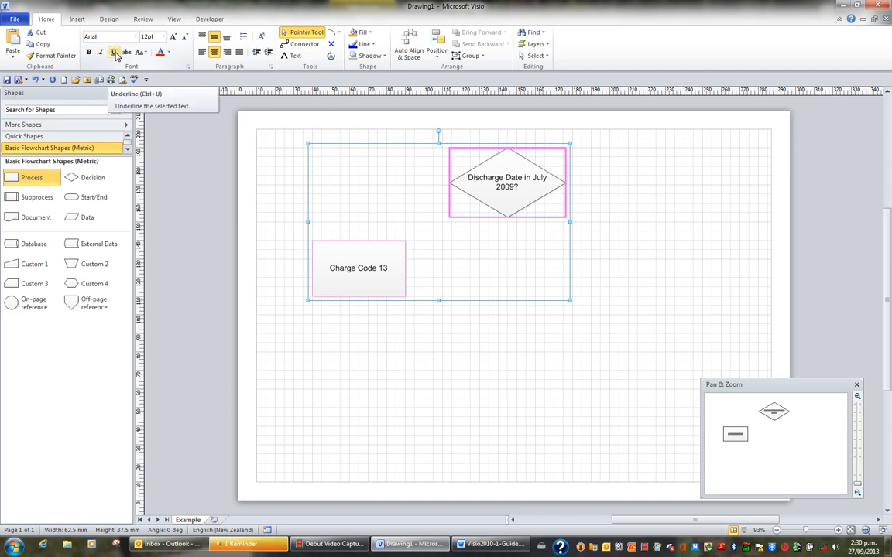
# Try underline and strikethrough on both shapes' text, removing each one again.
pyautogui.click(115, 52)
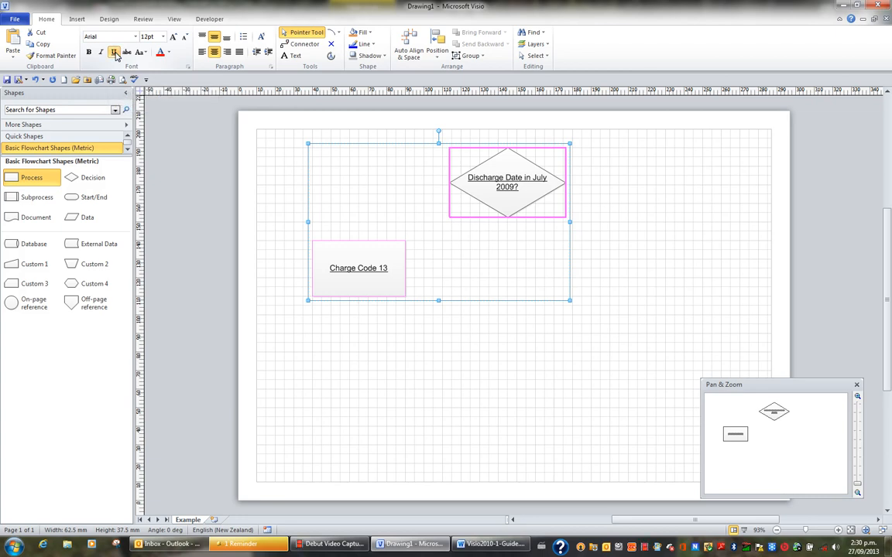
pyautogui.click(114, 52)
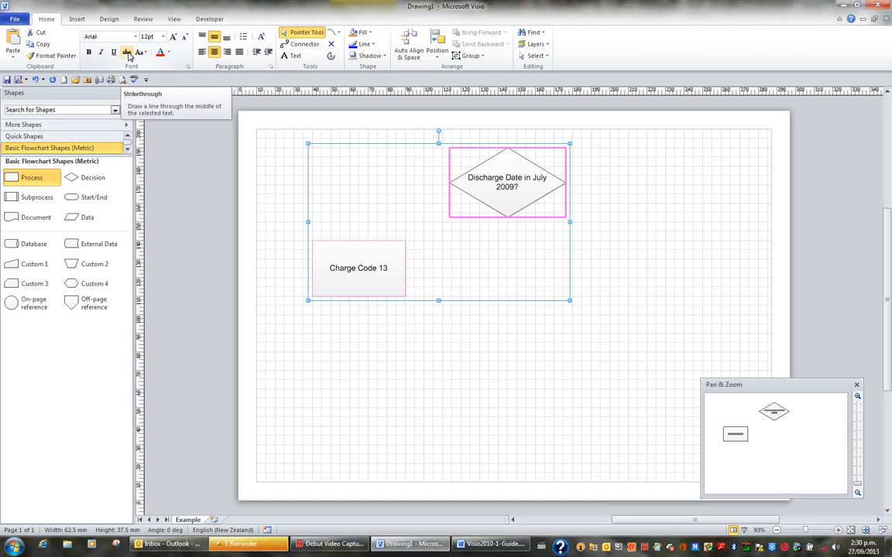
pyautogui.click(127, 52)
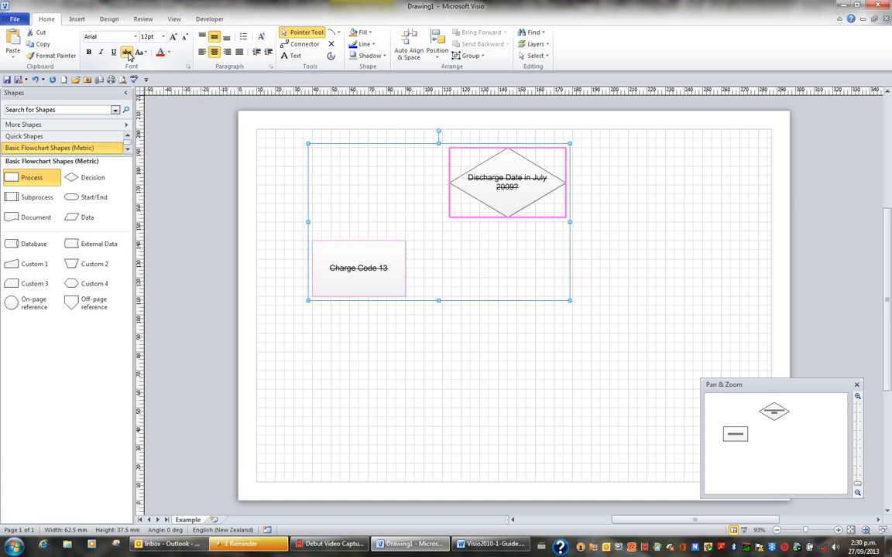
pyautogui.click(128, 53)
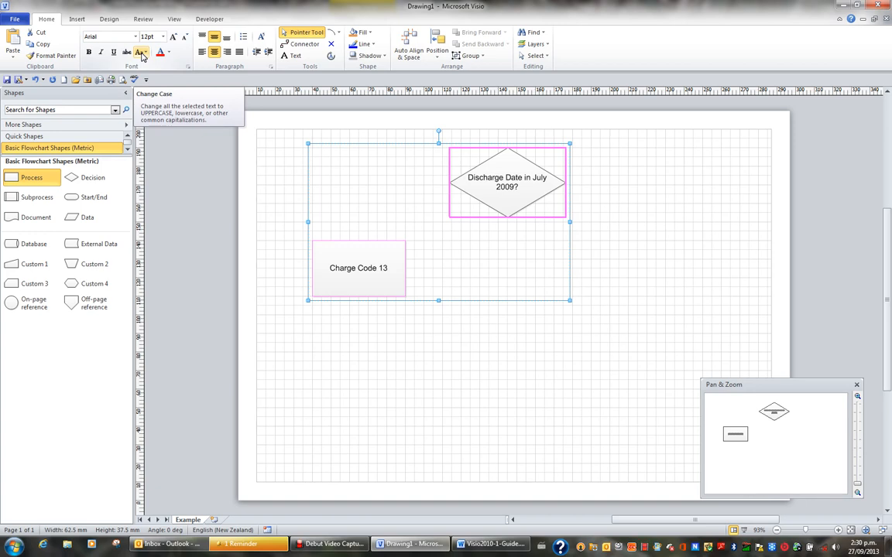
# Try the All Caps and Capitalize Each Word cases on both shapes' text, and restore the Normal case.
pyautogui.click(142, 52)
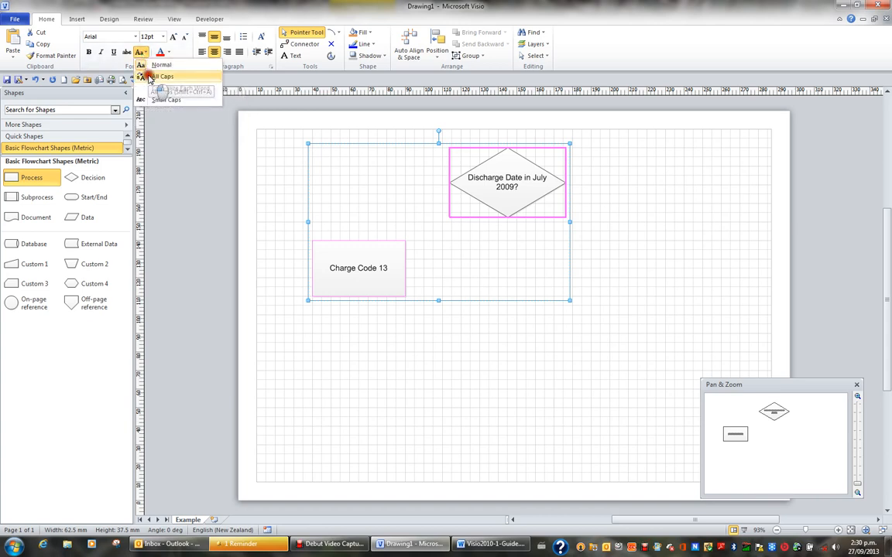
pyautogui.click(151, 77)
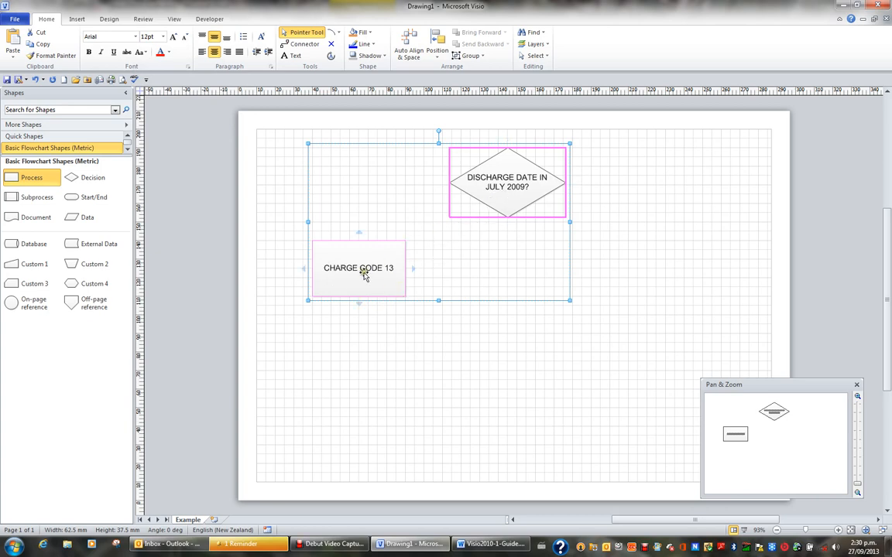
pyautogui.click(142, 53)
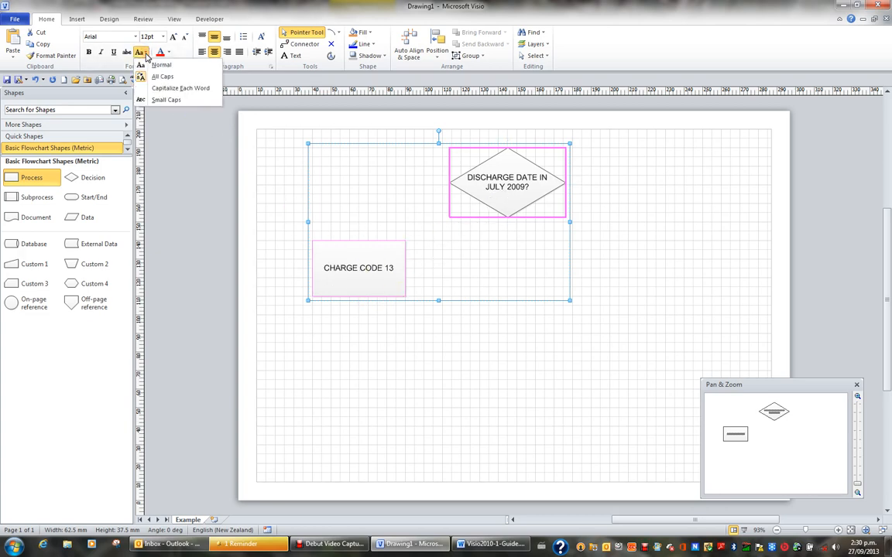
pyautogui.click(160, 89)
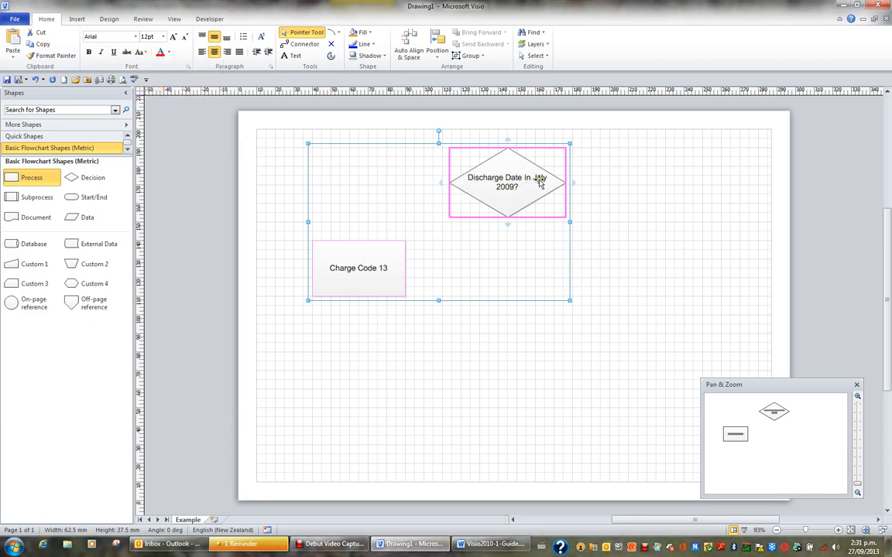
pyautogui.click(140, 52)
pyautogui.click(156, 63)
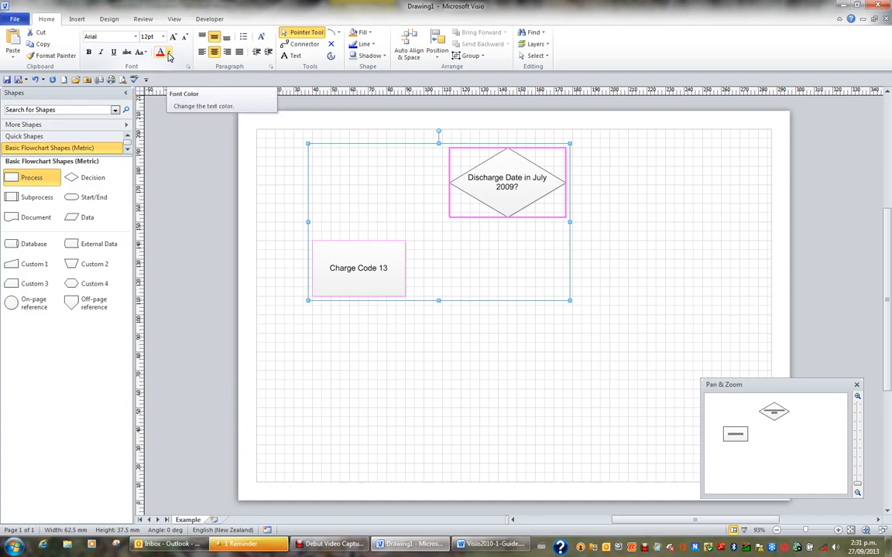
# Set both shapes' text color to standard dark blue, and open the detailed font settings and cancel them.
pyautogui.click(169, 56)
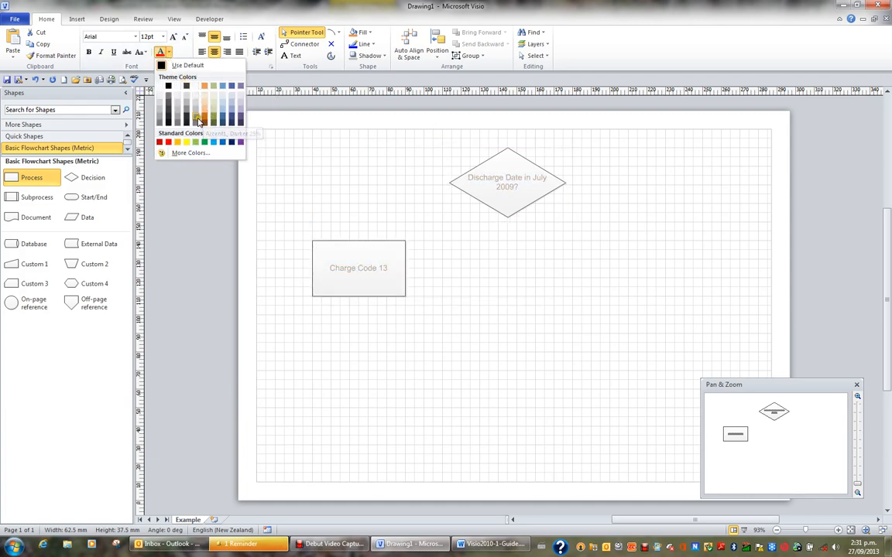
pyautogui.click(231, 142)
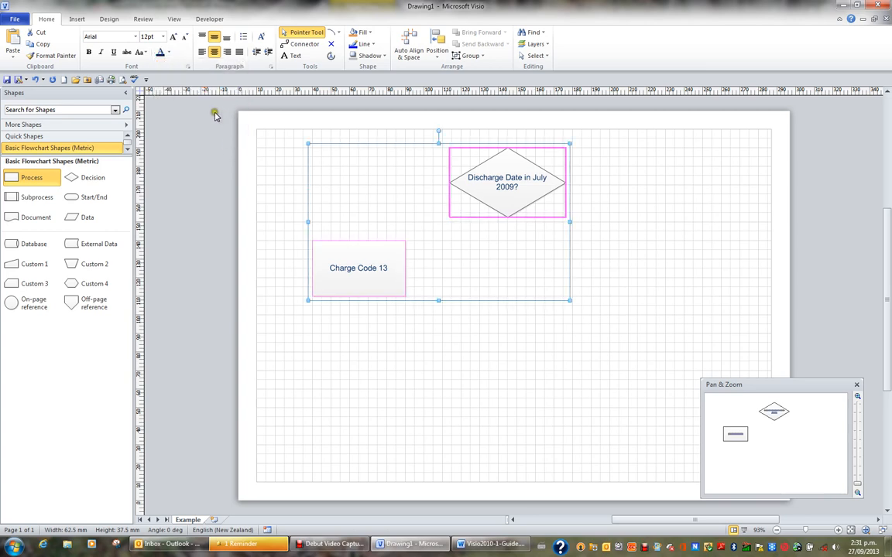
pyautogui.click(189, 69)
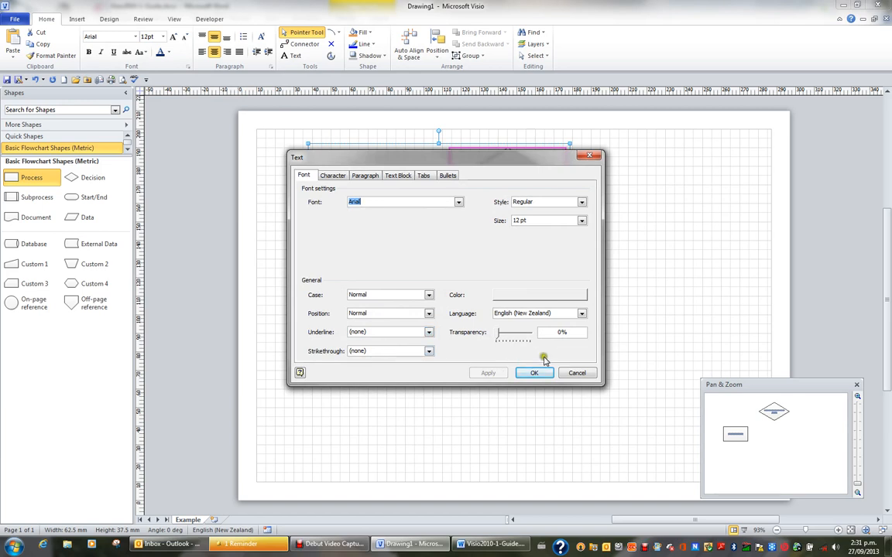
pyautogui.click(577, 374)
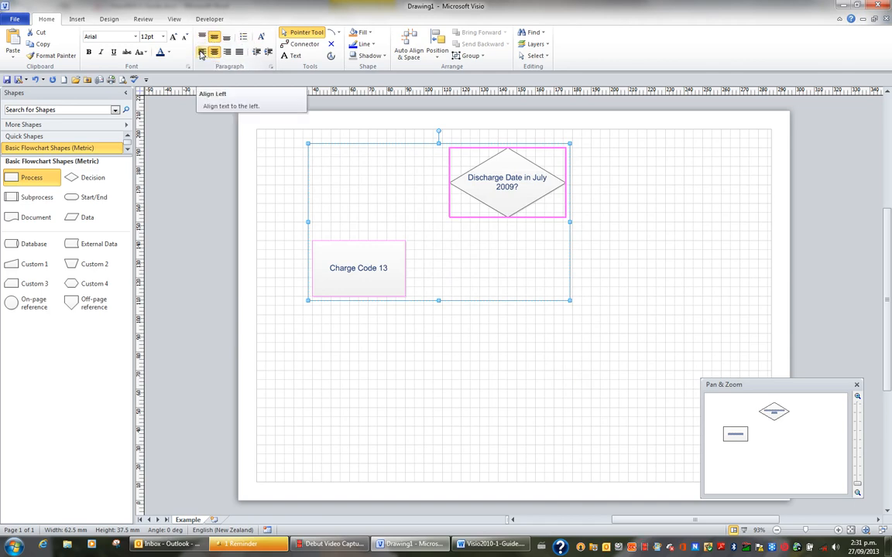
# Try left and right alignment on both shapes' text, and restore the centered alignment.
pyautogui.click(200, 52)
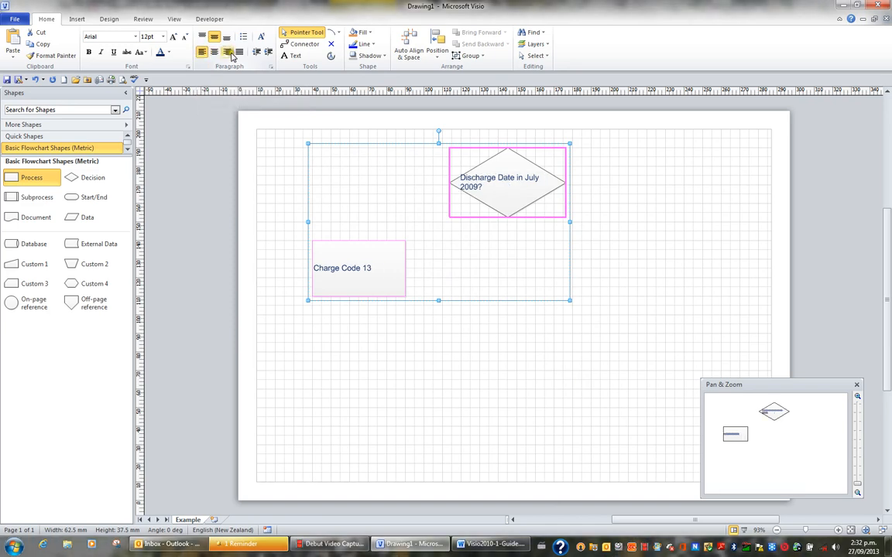
pyautogui.click(227, 52)
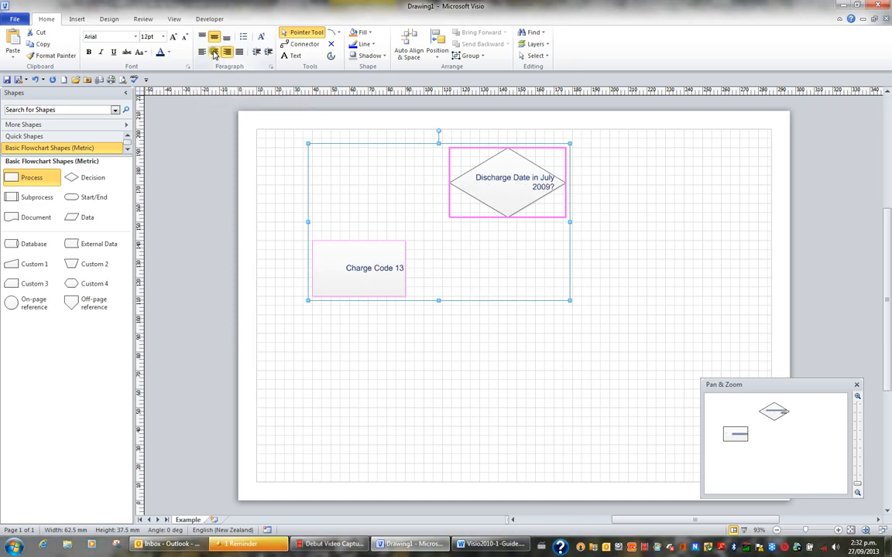
pyautogui.click(214, 51)
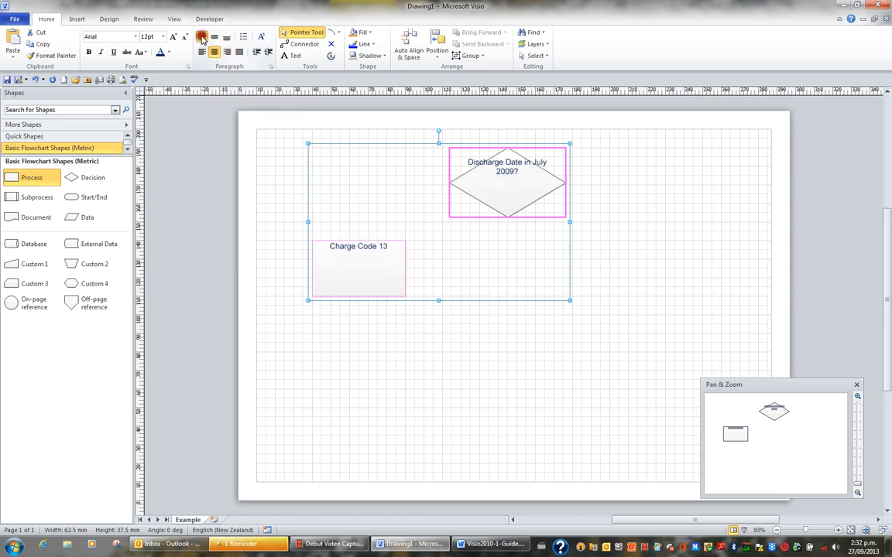
# Try top and bottom vertical alignment on both shapes' text, returning it to the middle each time.
pyautogui.click(208, 38)
pyautogui.click(215, 37)
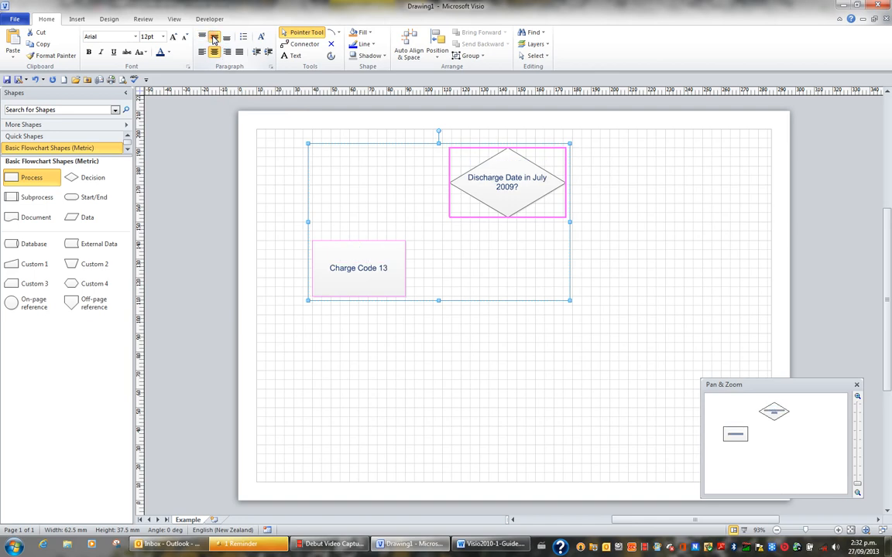
pyautogui.click(226, 38)
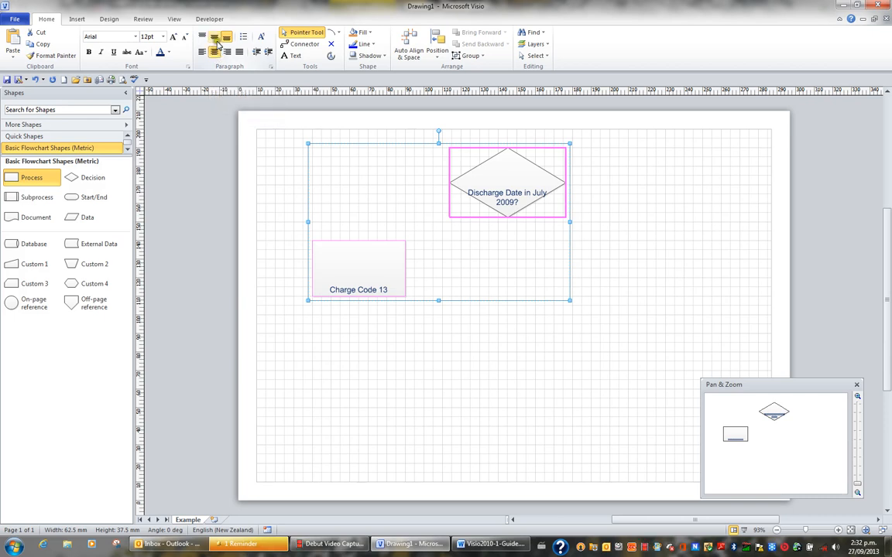
pyautogui.click(216, 38)
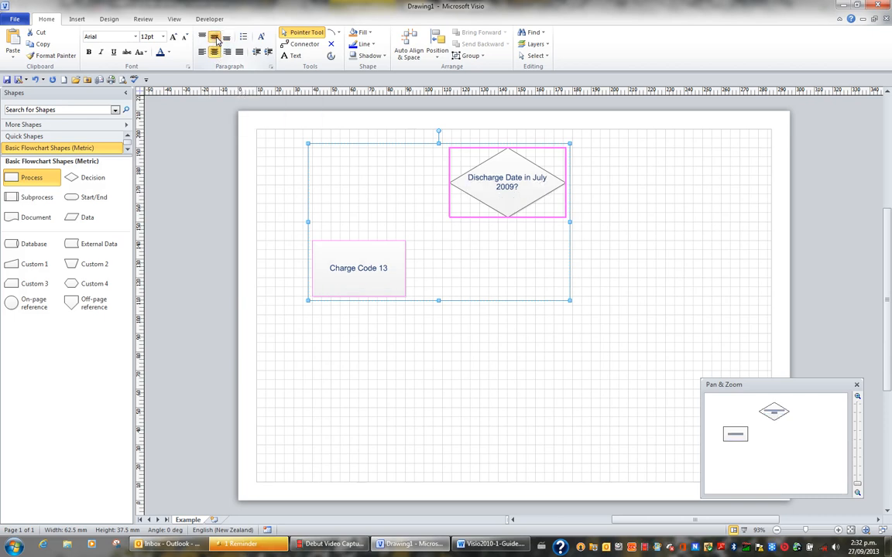
# Increase the indent of both shapes' text by three levels and decrease it again by three levels.
pyautogui.click(269, 52)
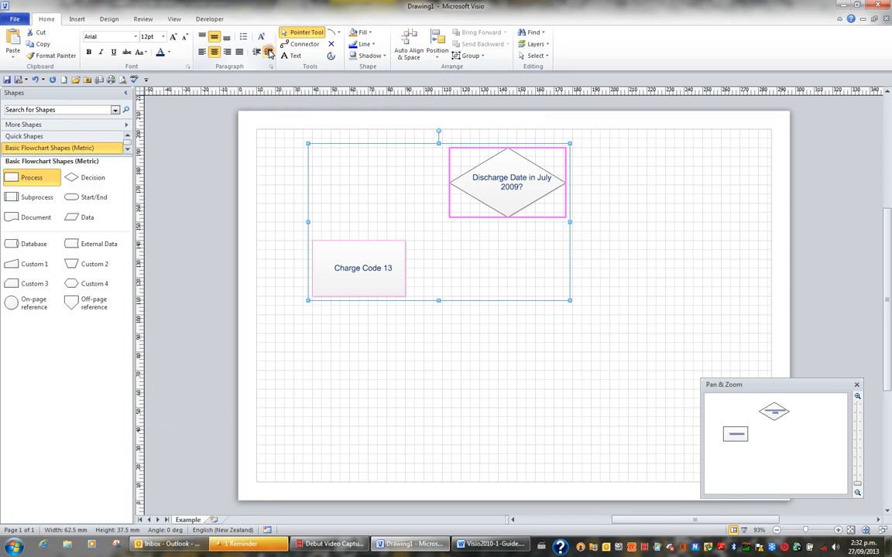
pyautogui.click(269, 52)
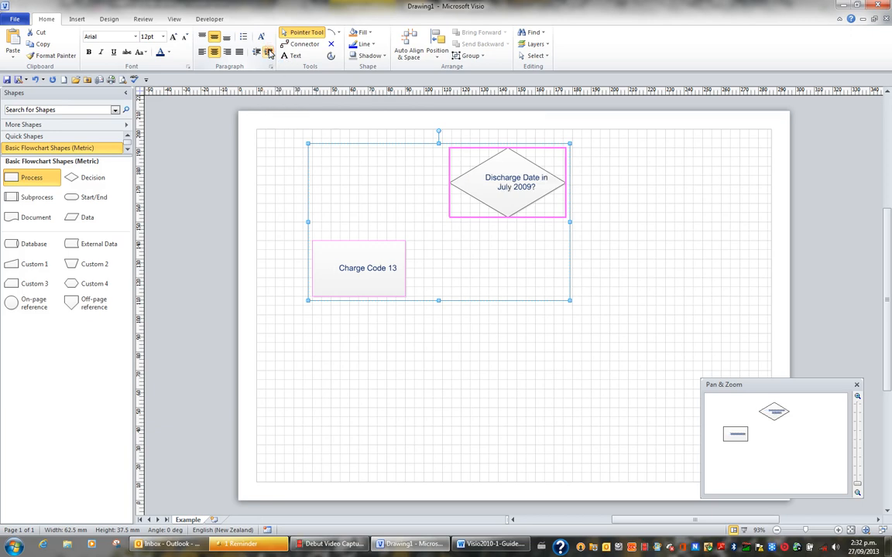
pyautogui.click(268, 52)
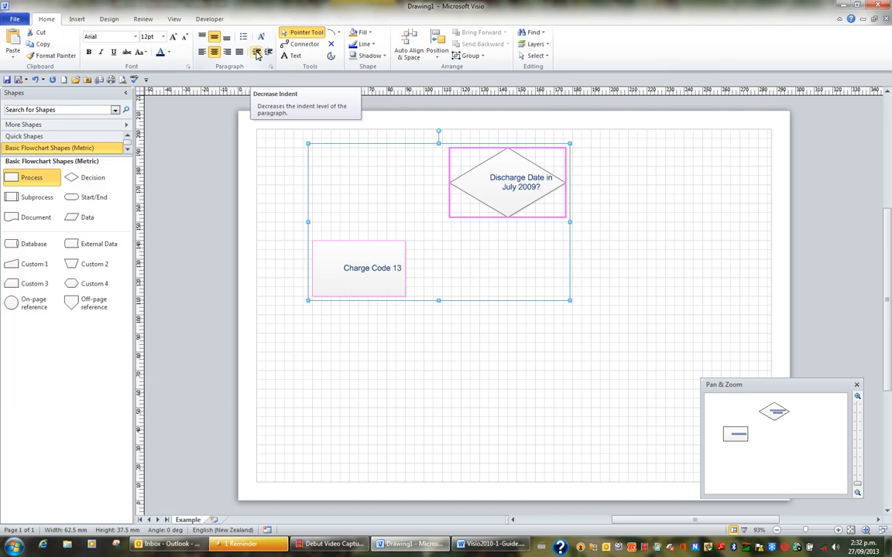
pyautogui.click(257, 54)
pyautogui.click(257, 54)
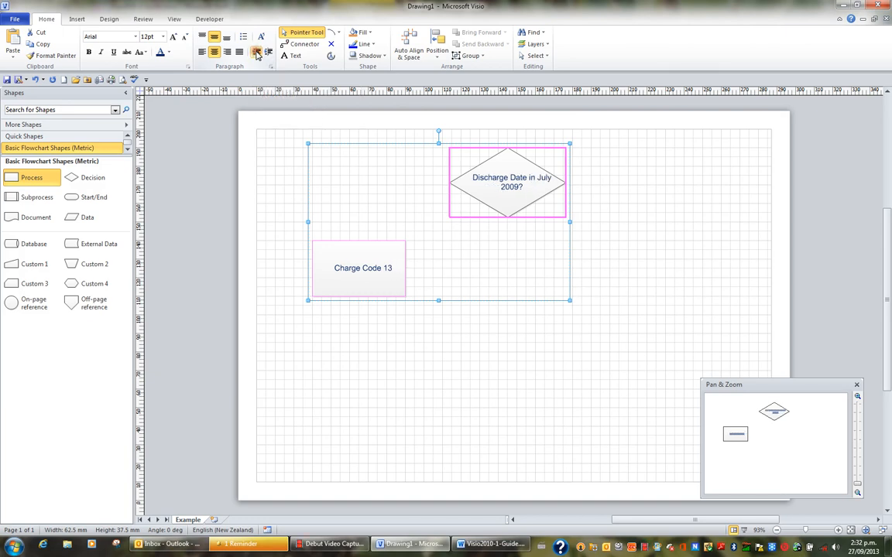
pyautogui.click(257, 53)
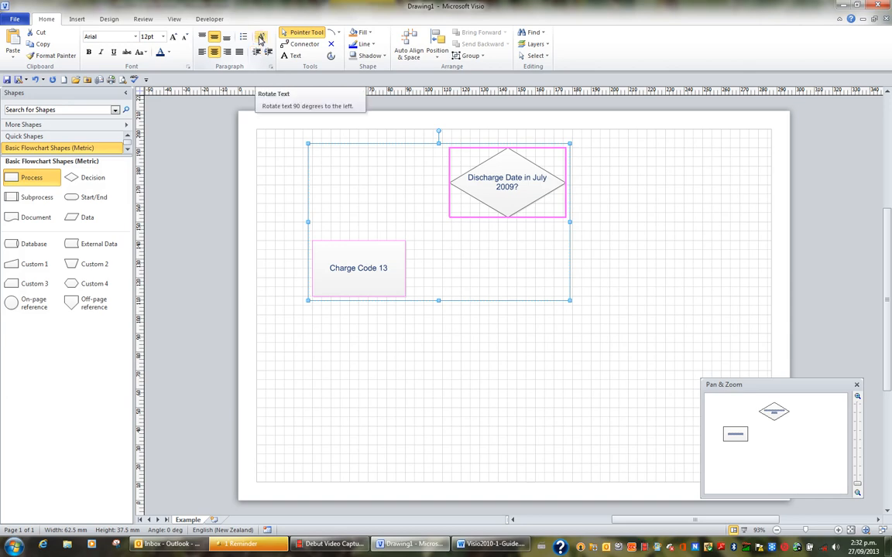
# Rotate both shapes' text in 90-degree turns through a full circle back to upright.
pyautogui.click(260, 38)
pyautogui.click(260, 37)
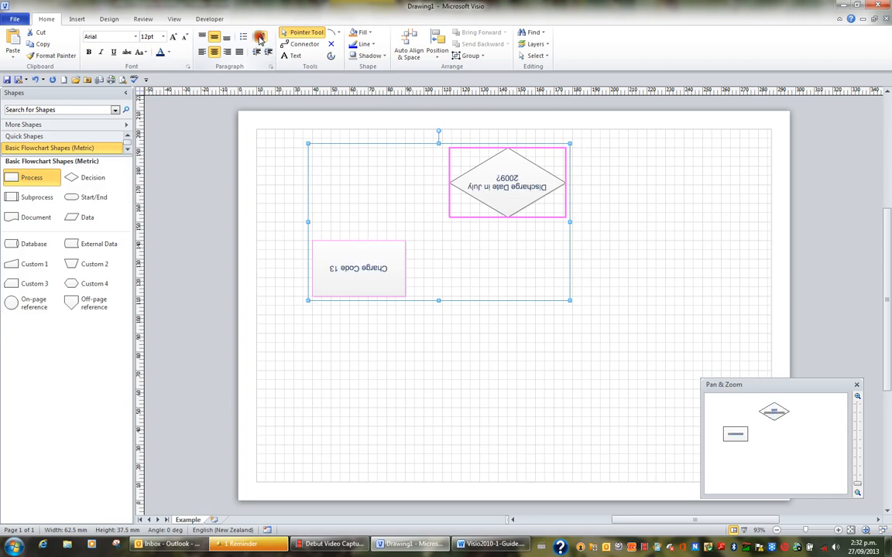
pyautogui.click(260, 38)
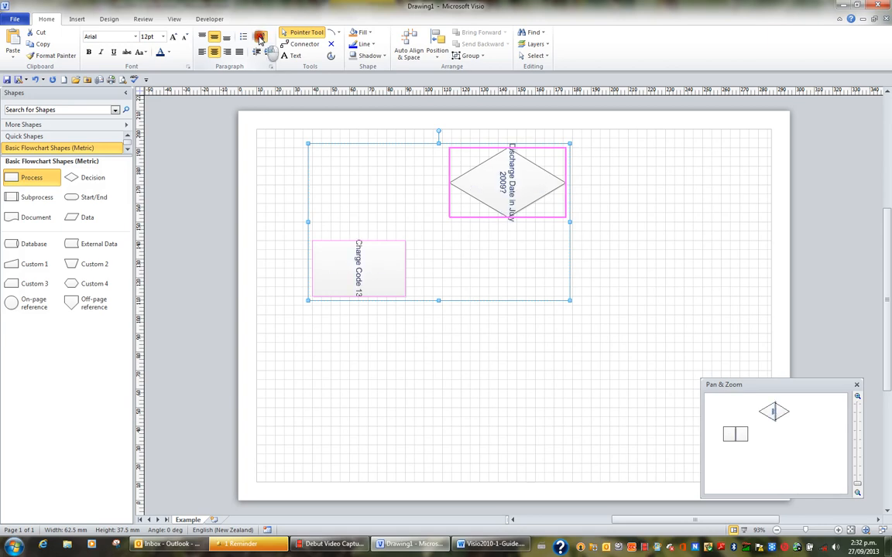
pyautogui.click(260, 38)
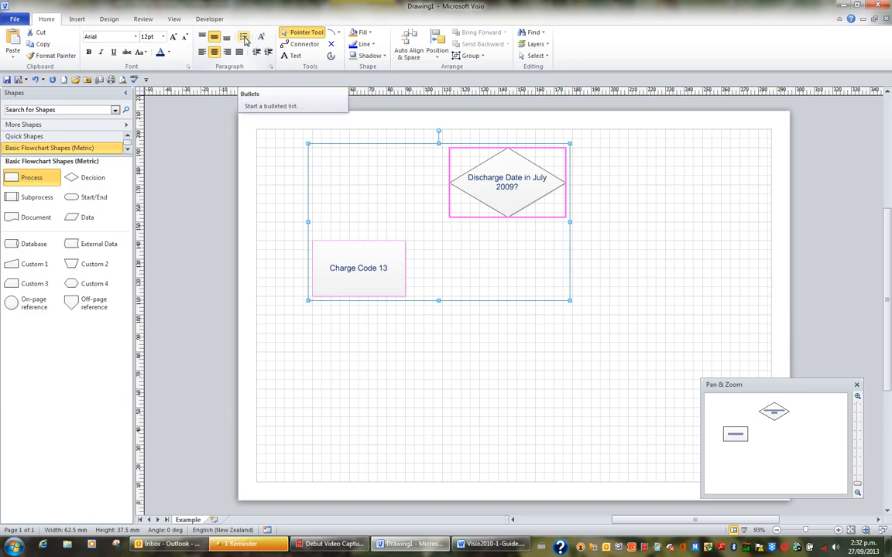
# Try bullets on both shapes' text, remove them and center the text again.
pyautogui.click(244, 38)
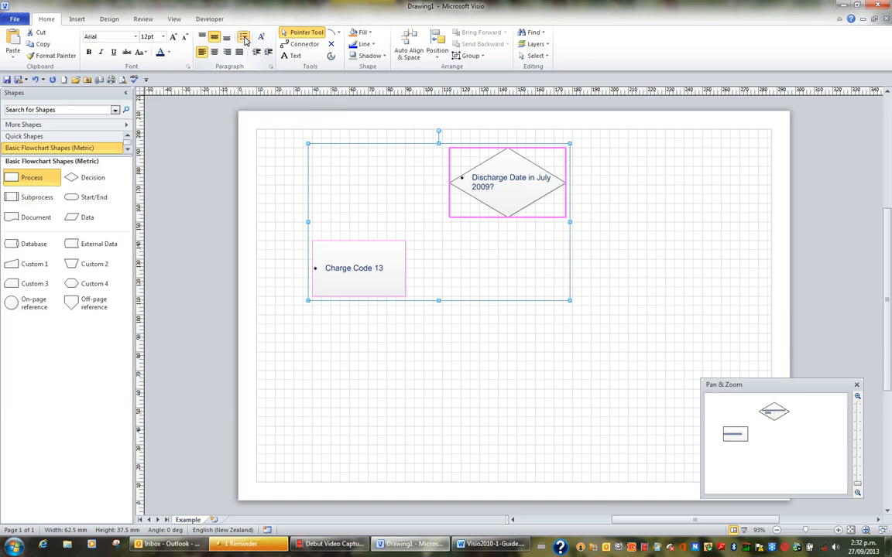
pyautogui.click(243, 38)
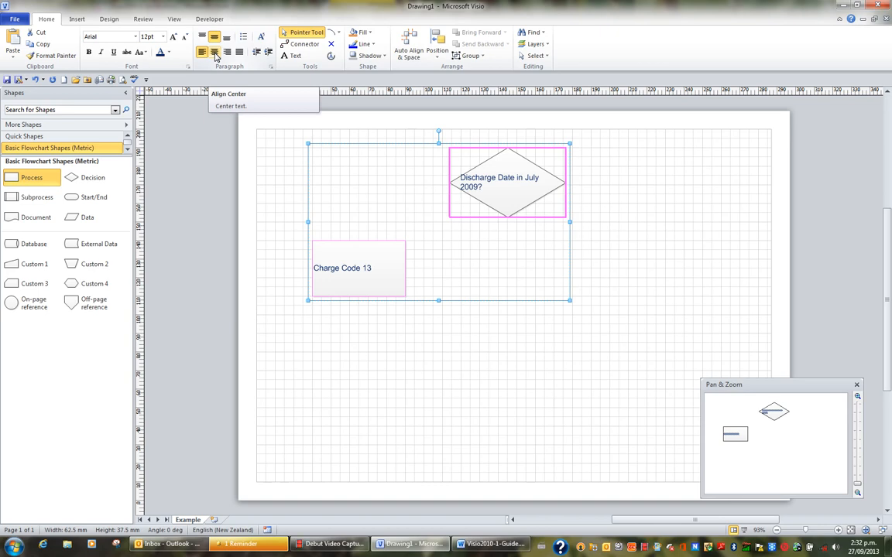
pyautogui.click(214, 52)
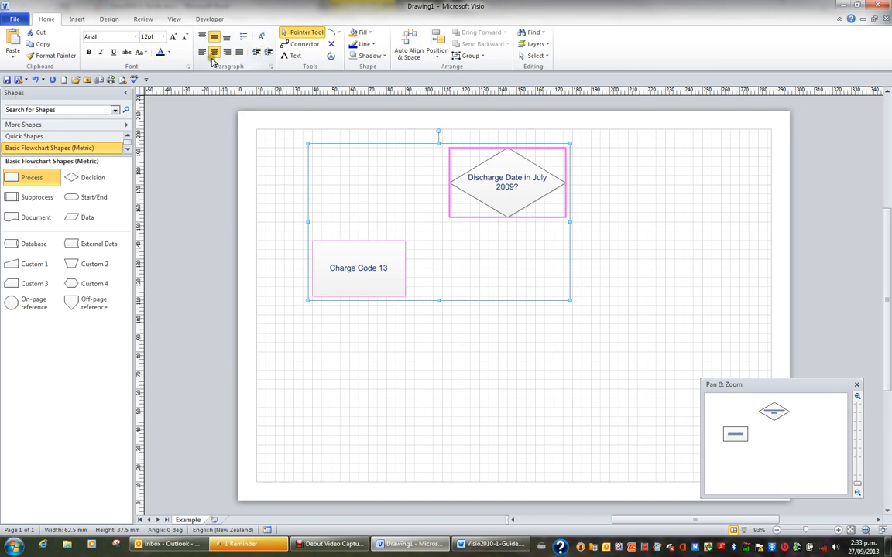
# Look at the detailed paragraph settings for both shapes' text, cancel them and deselect the shapes.
pyautogui.click(271, 70)
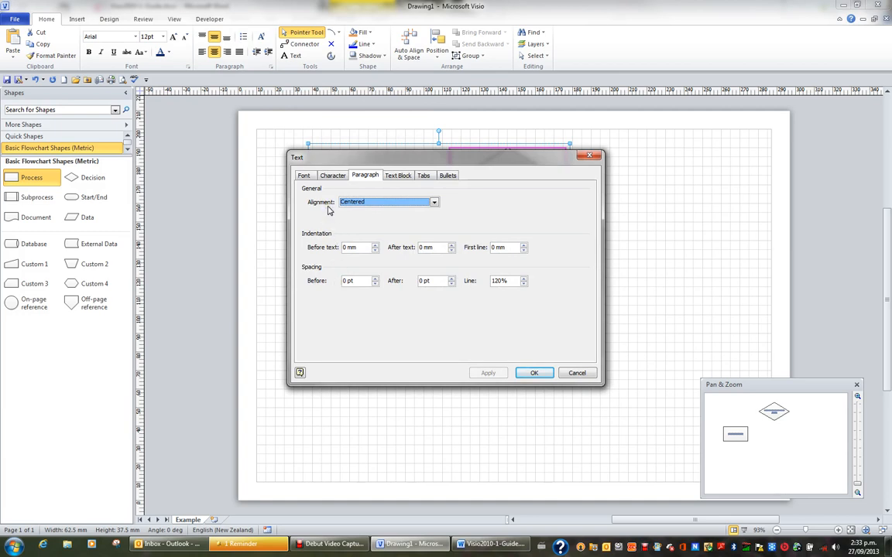
pyautogui.click(577, 373)
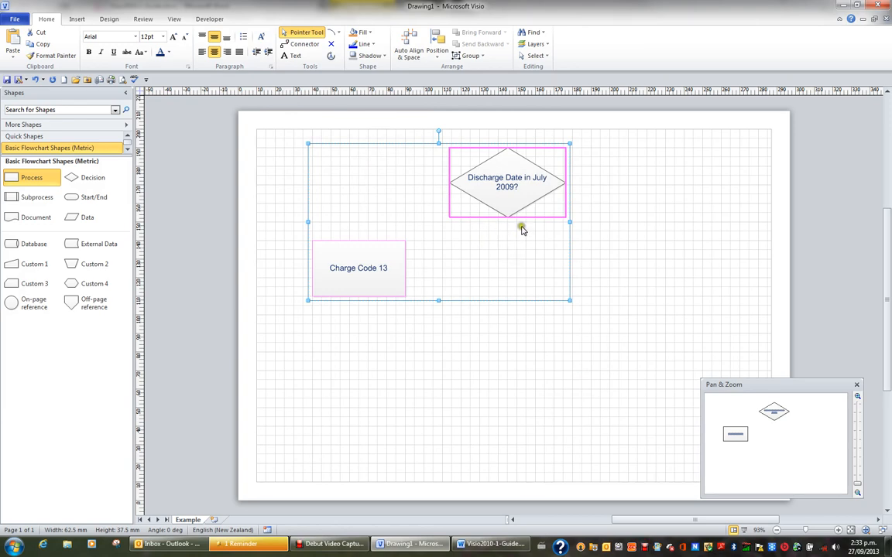
pyautogui.click(643, 186)
# Open the decision diamond's text for editing, place the cursor at its end and select the text backward character by character.
pyautogui.click(513, 186)
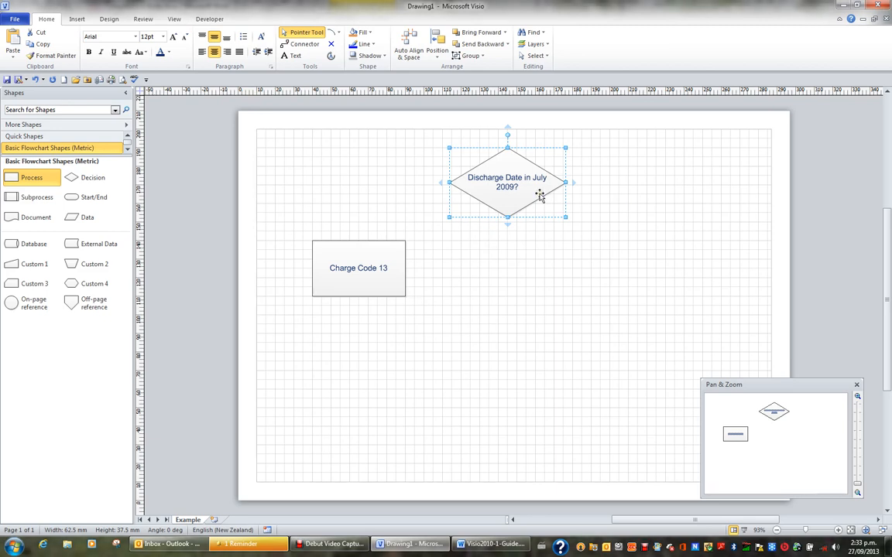
pyautogui.doubleClick(540, 195)
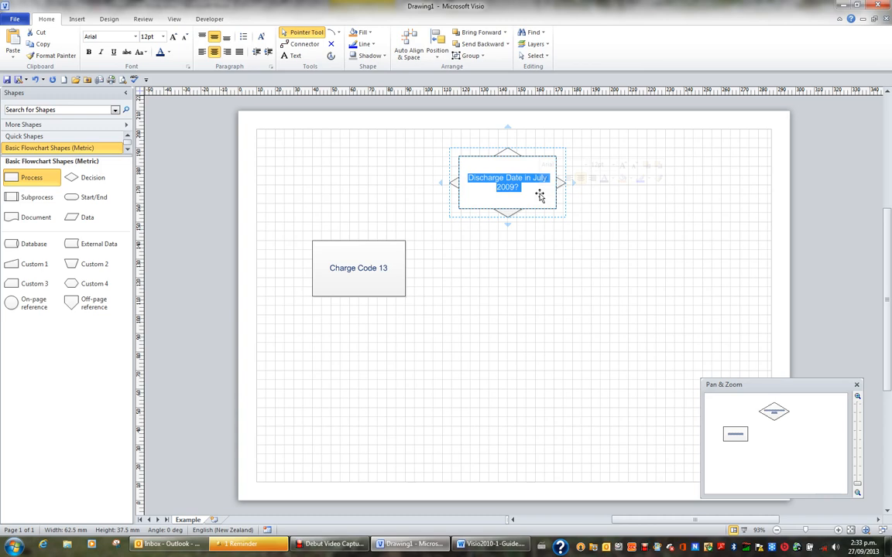
pyautogui.click(535, 192)
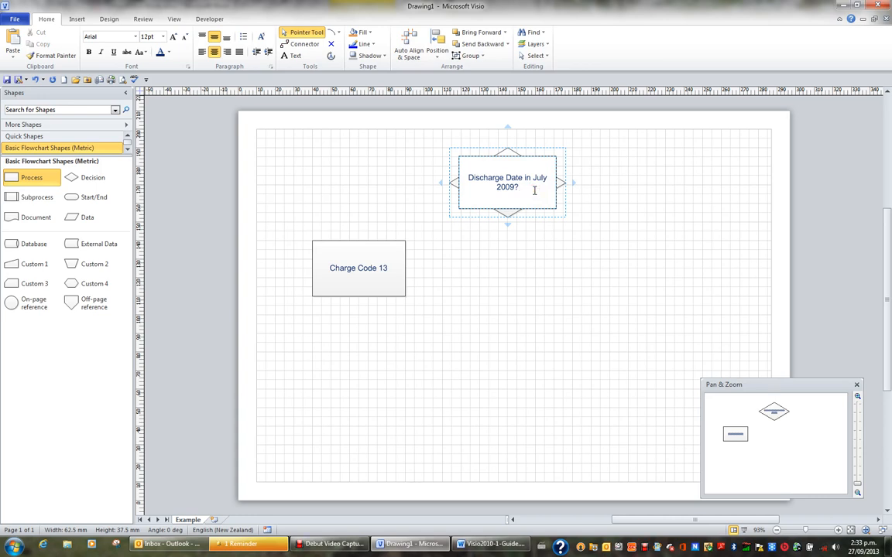
pyautogui.hotkey('shift', 'Left')
pyautogui.hotkey('shift', 'Left')
pyautogui.hotkey('shift', 'Left')
pyautogui.hotkey('shift', 'Left')
pyautogui.hotkey('shift', 'Left')
pyautogui.hotkey('shift', 'Left')
pyautogui.hotkey('shift', 'Left')
pyautogui.hotkey('shift', 'Left')
pyautogui.hotkey('shift', 'Left')
pyautogui.hotkey('shift', 'Left')
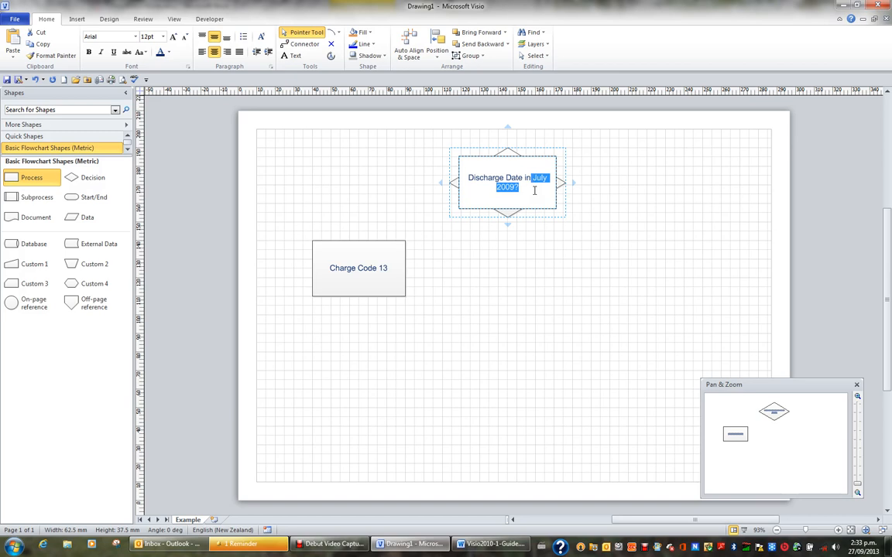
pyautogui.hotkey('shift', 'Left')
pyautogui.hotkey('shift', 'Left')
pyautogui.hotkey('shift', 'Left')
pyautogui.hotkey('shift', 'Left')
pyautogui.hotkey('shift', 'Left')
# Select the diamond's whole text word by word from the start of the first line, and leave text editing.
pyautogui.press('Home')
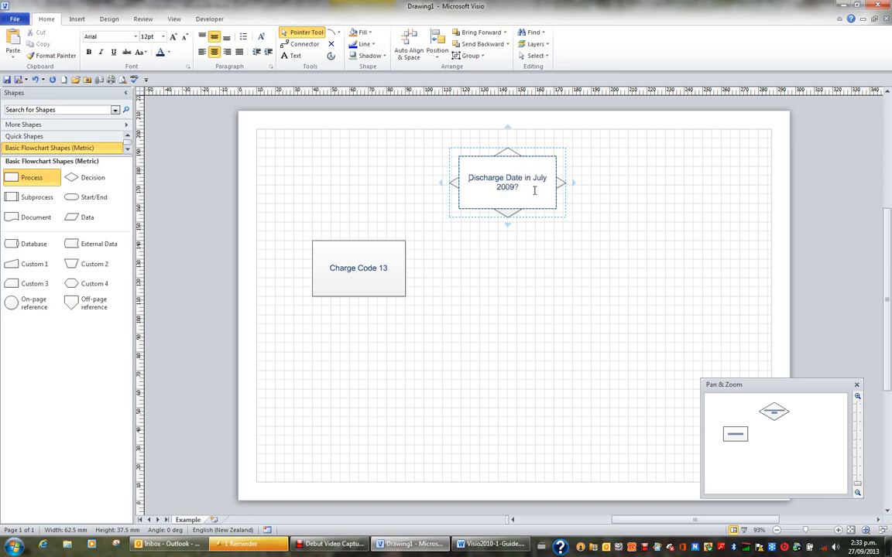
pyautogui.hotkey('ctrl', 'shift', 'Right')
pyautogui.hotkey('ctrl', 'shift', 'Right')
pyautogui.hotkey('ctrl', 'shift', 'Right')
pyautogui.hotkey('ctrl', 'shift', 'Right')
pyautogui.hotkey('ctrl', 'shift', 'Right')
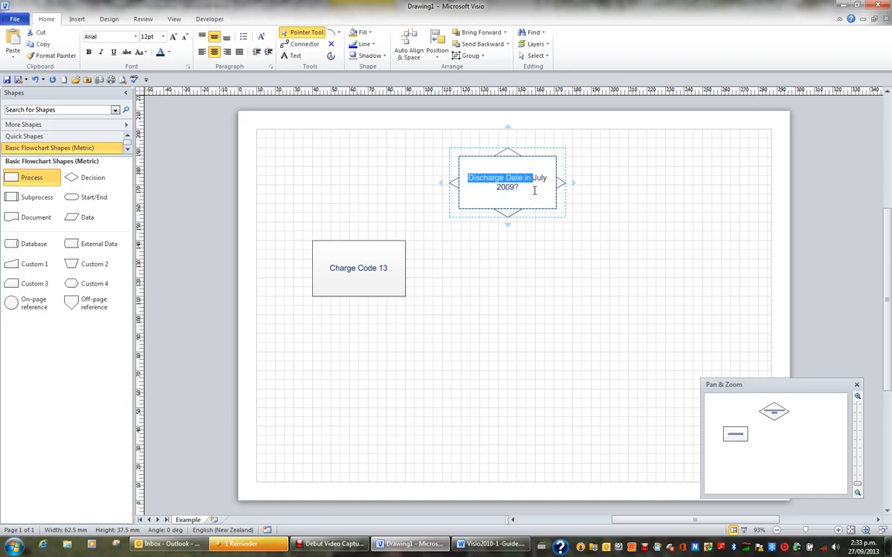
pyautogui.hotkey('ctrl', 'shift', 'Right')
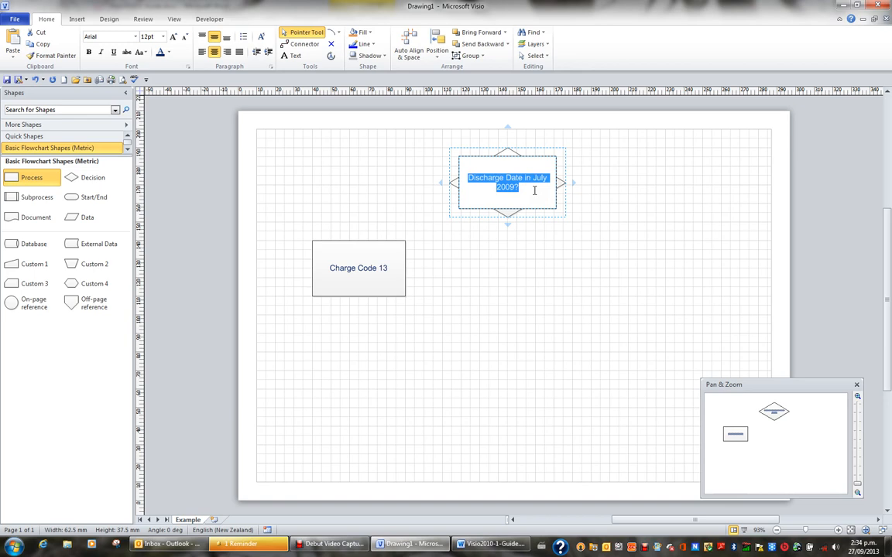
pyautogui.click(630, 202)
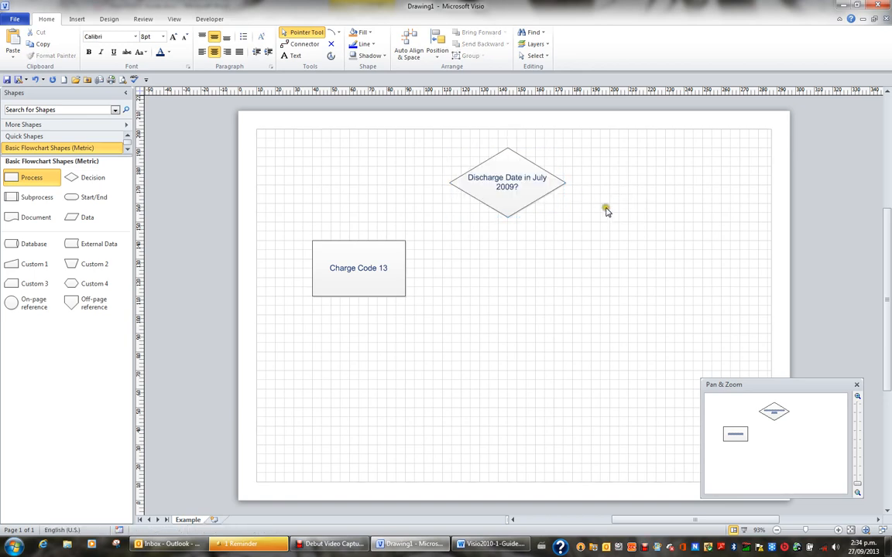